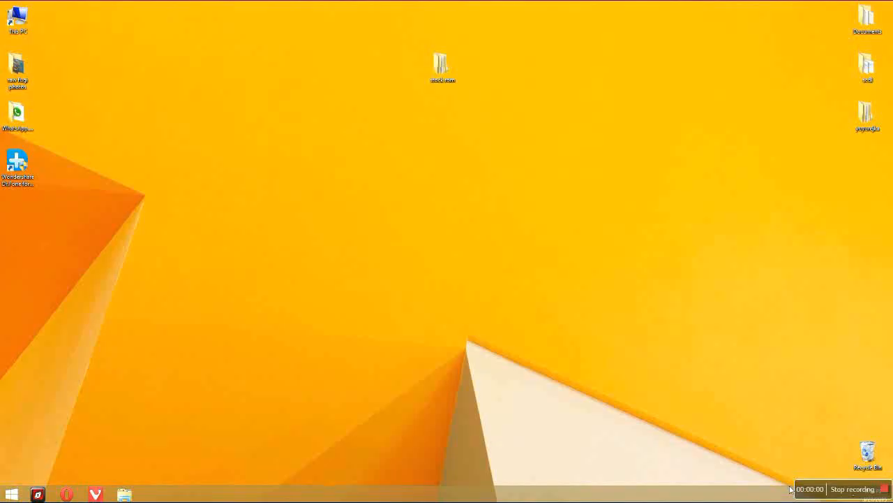
# - View the Asus Fastboot Interface status under Android Tablet in Device Manager
pyautogui.rightClick(18, 20)
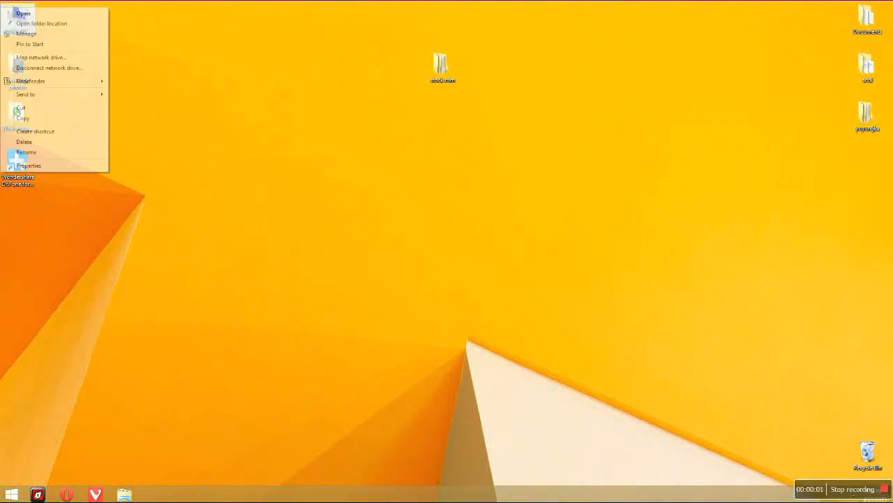
pyautogui.click(21, 33)
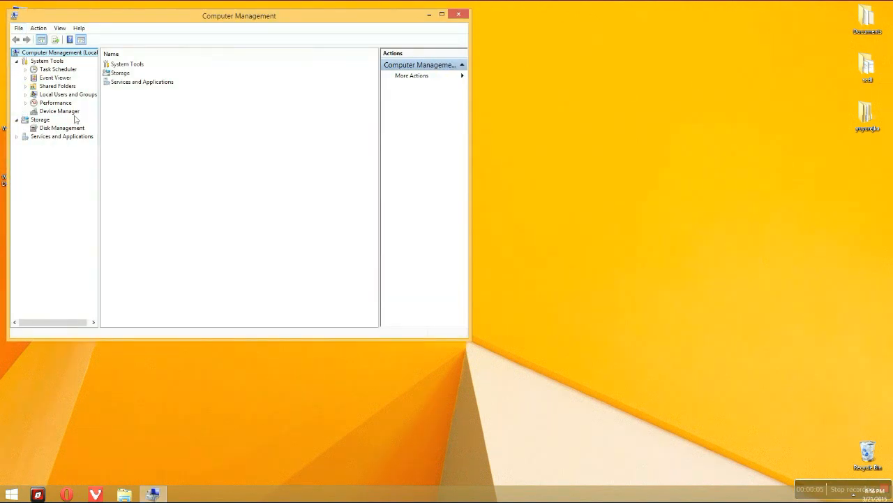
pyautogui.click(60, 111)
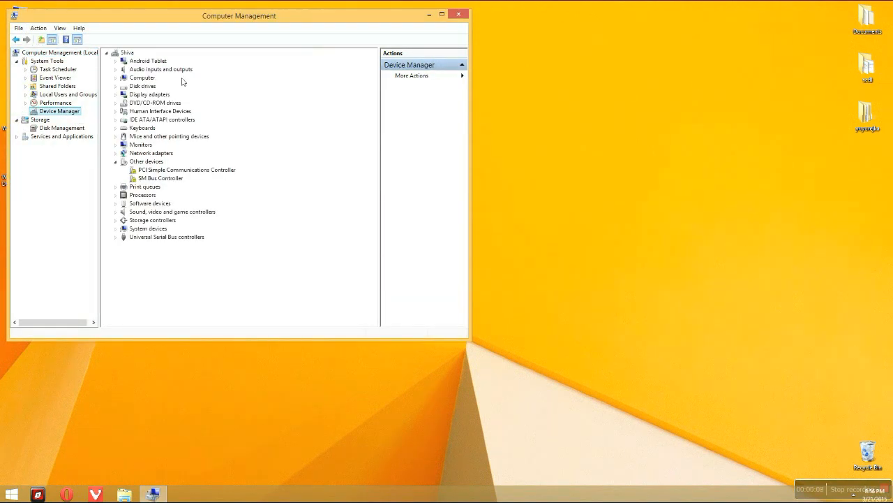
pyautogui.click(148, 60)
pyautogui.doubleClick(148, 61)
pyautogui.doubleClick(162, 69)
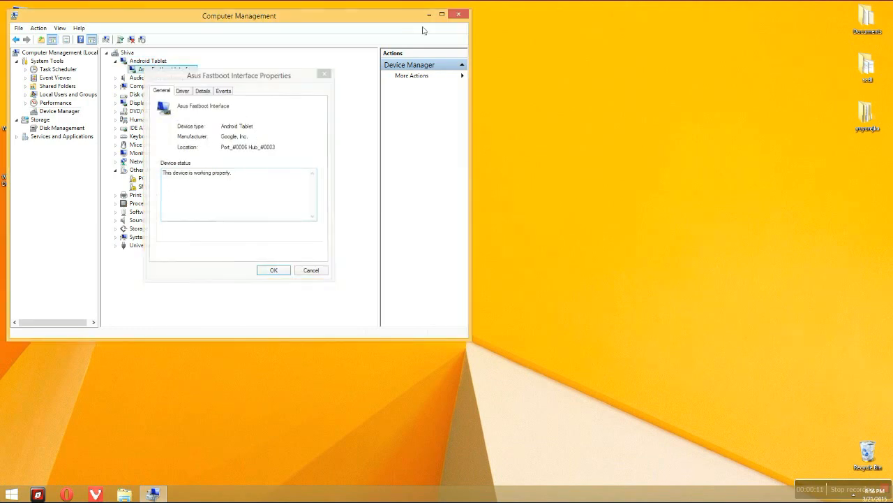
# - Close Computer Management and enter the stock rom folder on the desktop
pyautogui.click(325, 73)
pyautogui.click(458, 15)
pyautogui.doubleClick(441, 66)
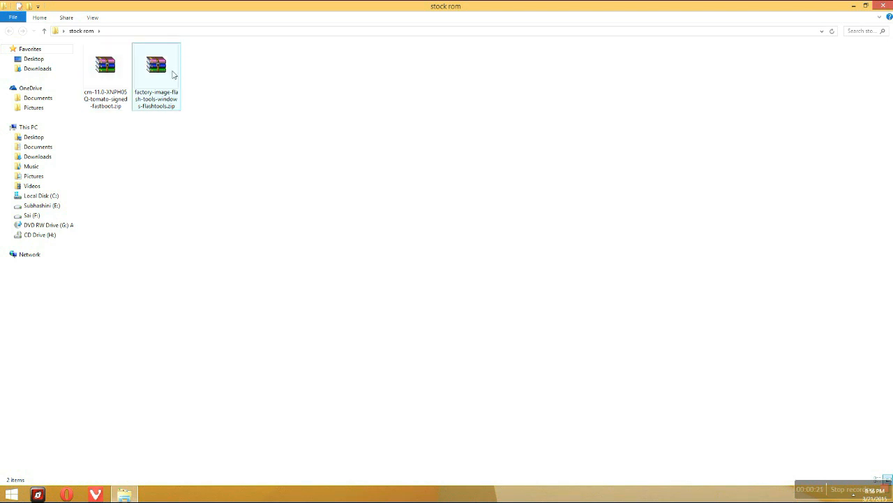
# - Extract the factory-image zip to factory-image-flash-tools-windows-flashtools\ and inspect its inner subfolder
pyautogui.rightClick(174, 74)
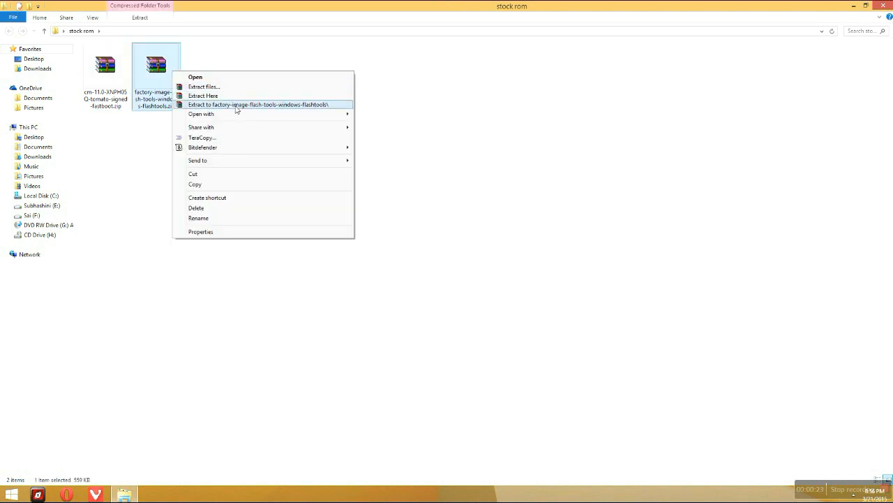
pyautogui.click(258, 105)
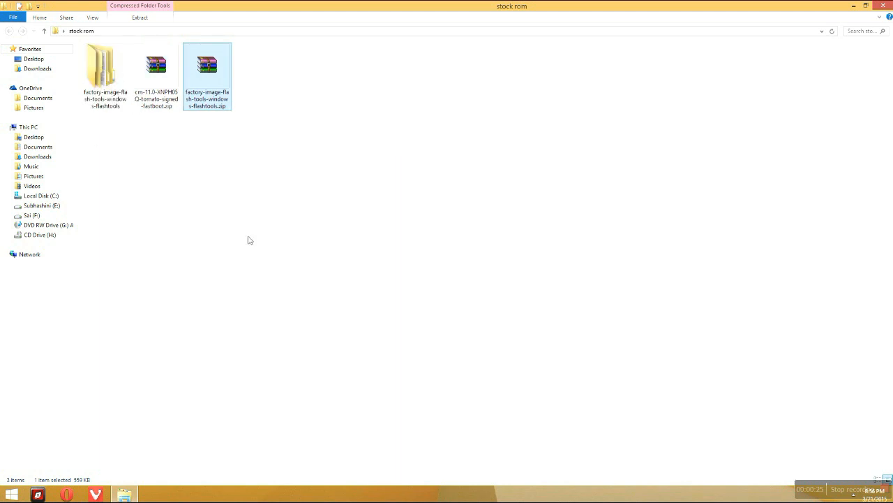
pyautogui.doubleClick(104, 73)
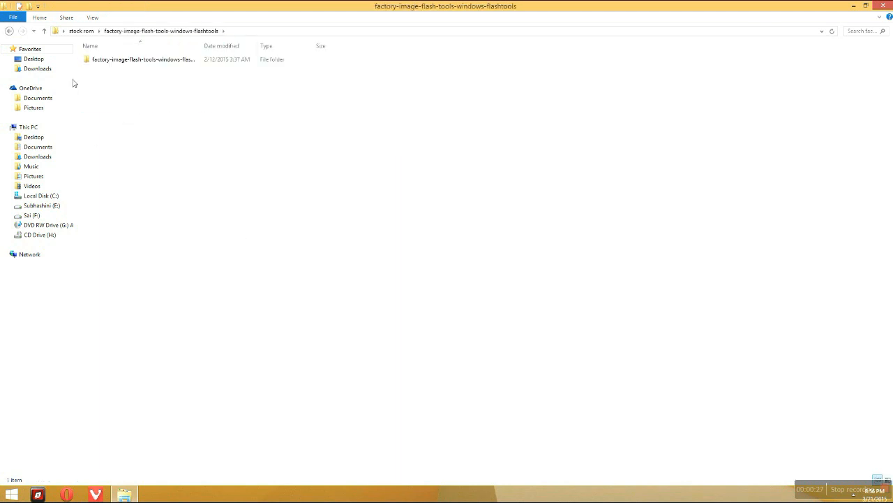
pyautogui.doubleClick(141, 60)
pyautogui.click(9, 30)
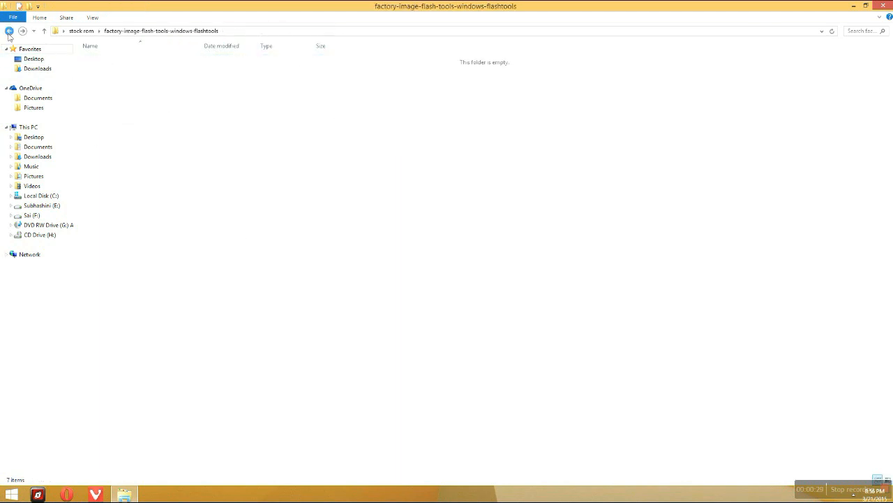
pyautogui.rightClick(154, 79)
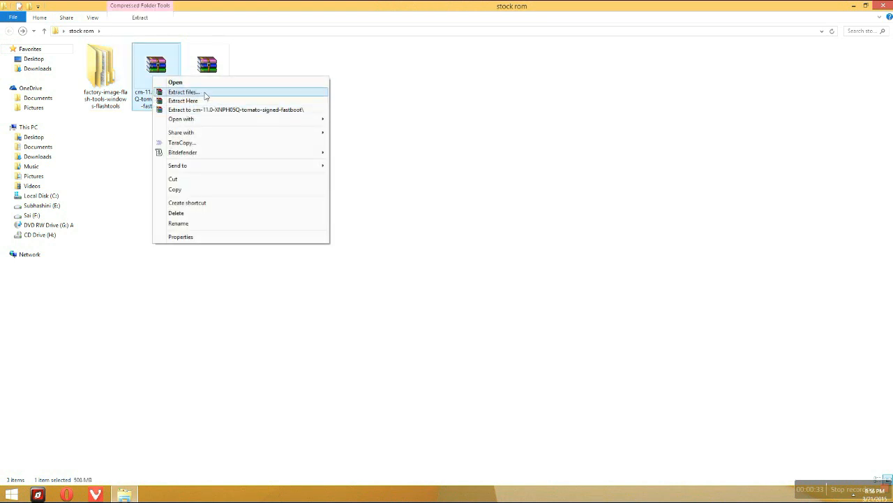
# - Extract the cm-11.0 tomato fastboot zip into stock rom's inner factory-image flash tools subfolder
pyautogui.click(184, 93)
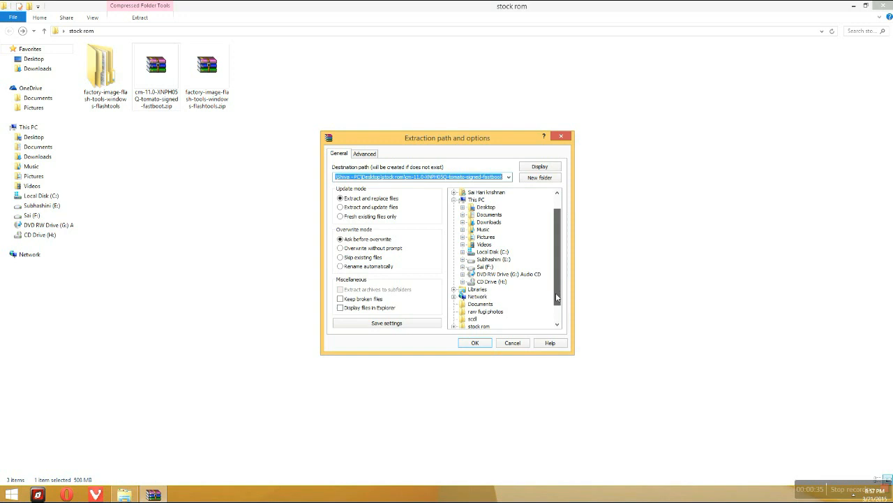
pyautogui.scroll(-3, 510, 265)
pyautogui.click(479, 304)
pyautogui.doubleClick(483, 305)
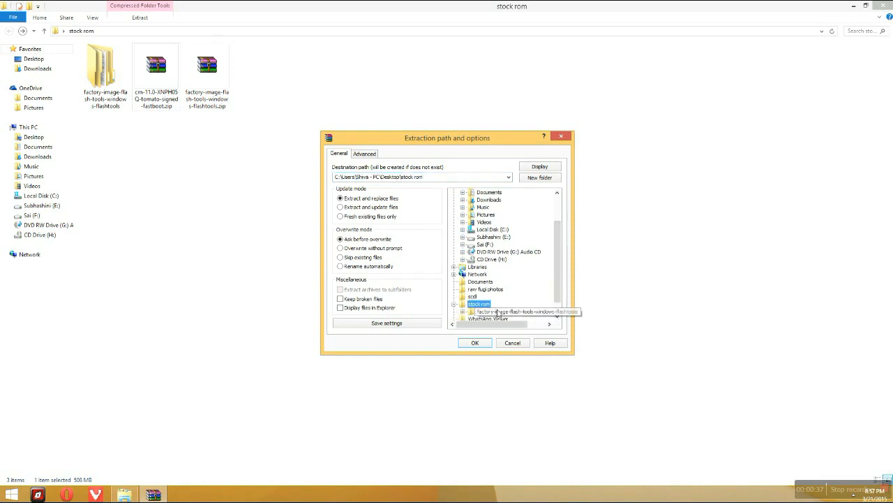
pyautogui.click(516, 311)
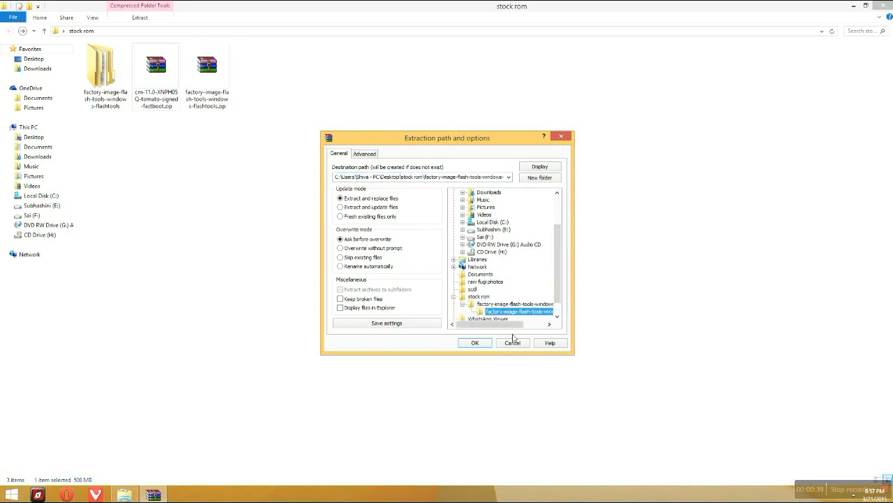
pyautogui.click(487, 346)
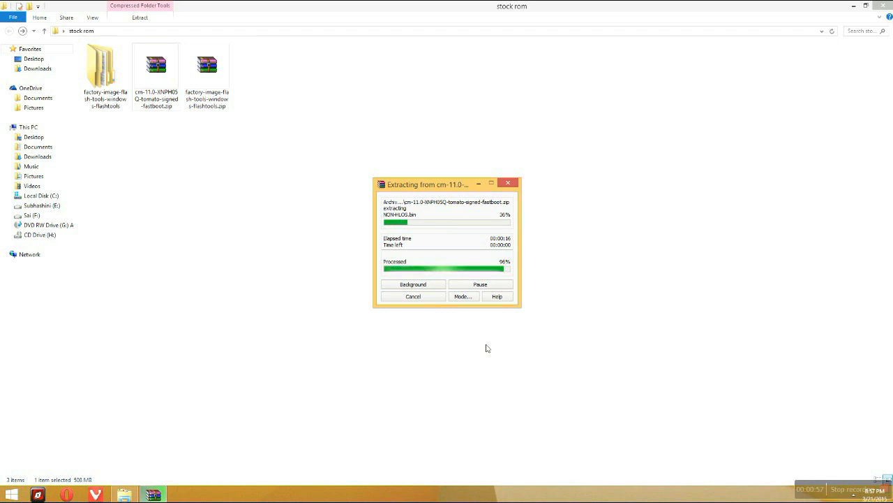
# - Launch flash-all.bat from the inner flash tools folder to flash system, userdata and recovery
pyautogui.click(142, 190)
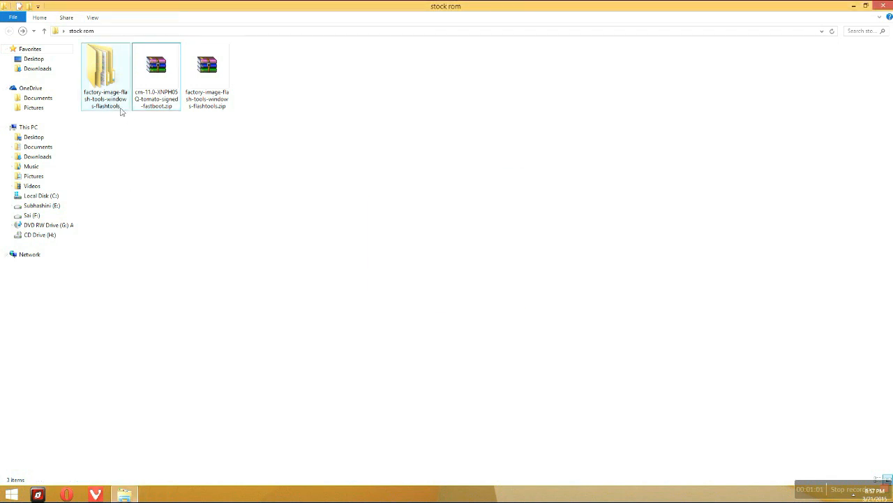
pyautogui.doubleClick(105, 70)
pyautogui.doubleClick(146, 62)
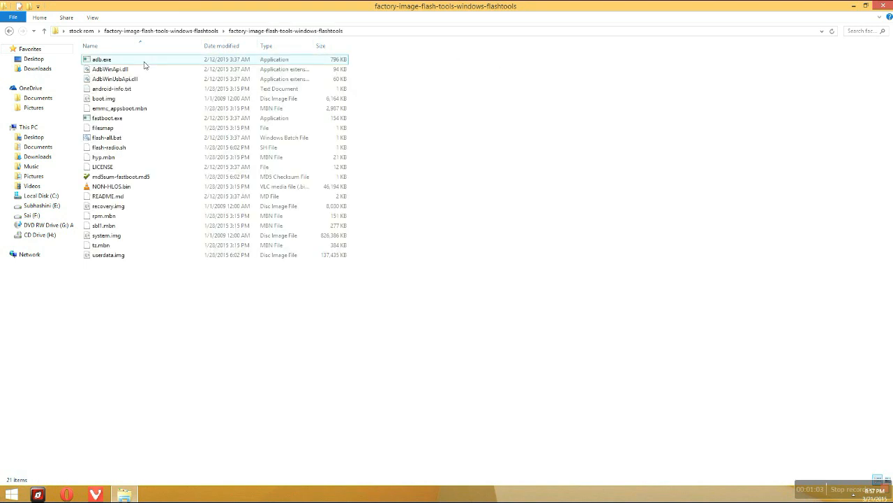
pyautogui.doubleClick(107, 137)
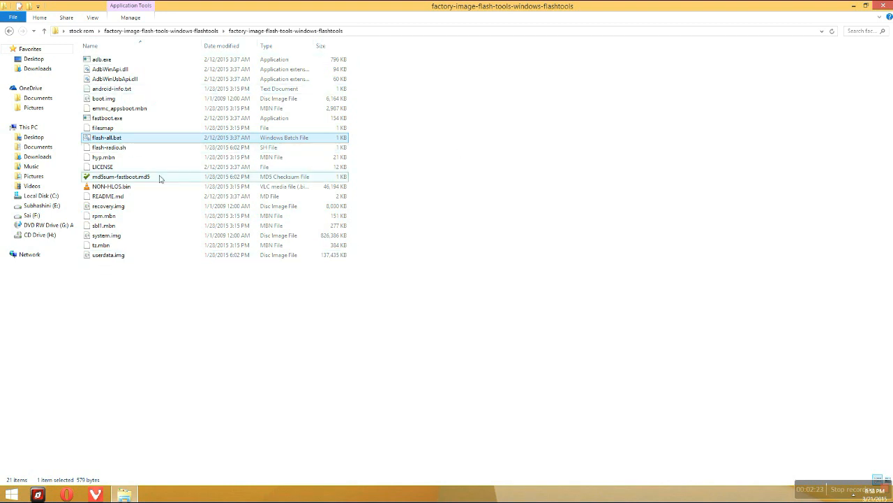
pyautogui.click(265, 348)
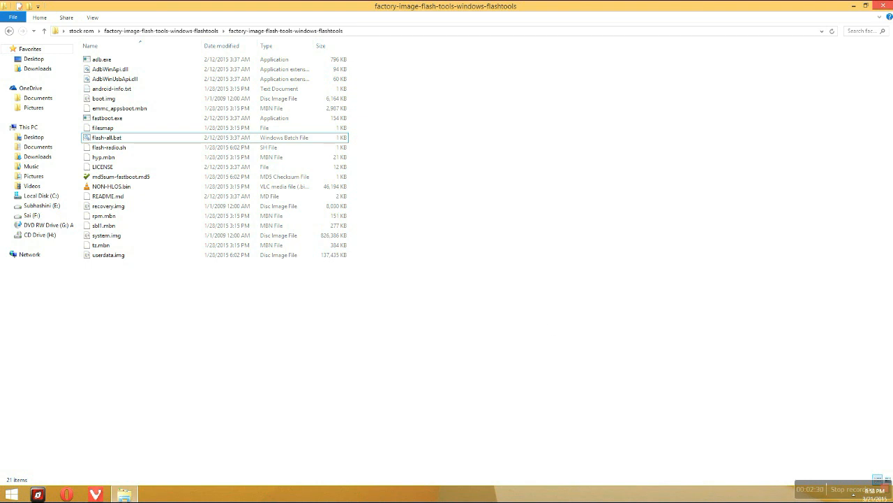
pyautogui.click(824, 487)
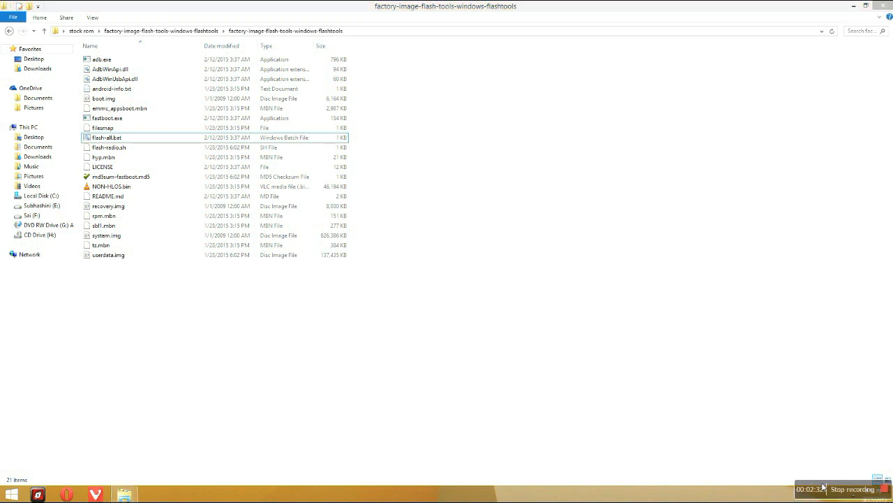